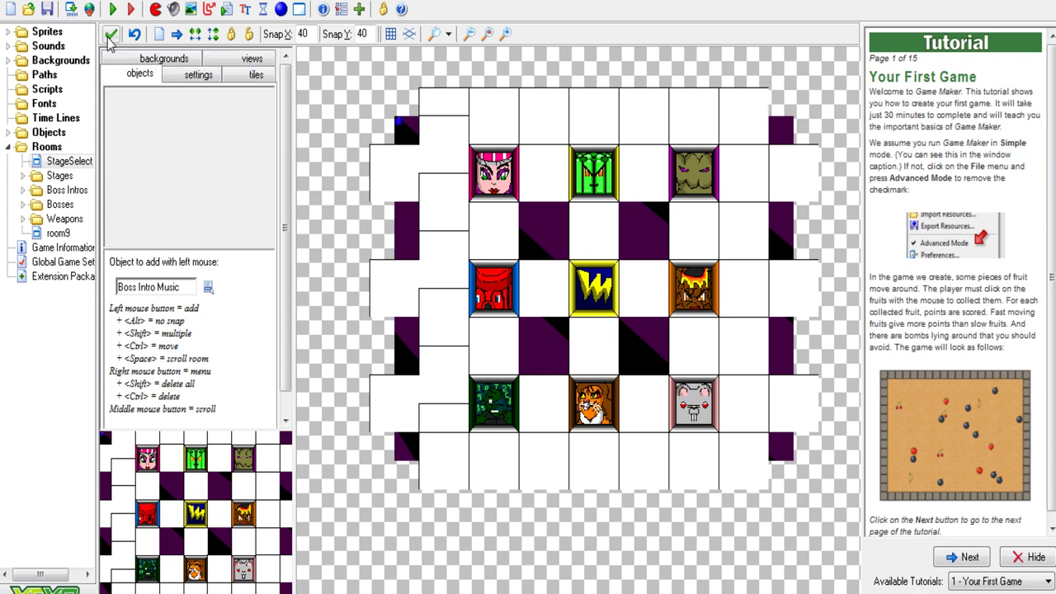
Step: Close the StageSelect room, keeping its changes, and expand the Bosses group under Objects in the resource tree
click(110, 36)
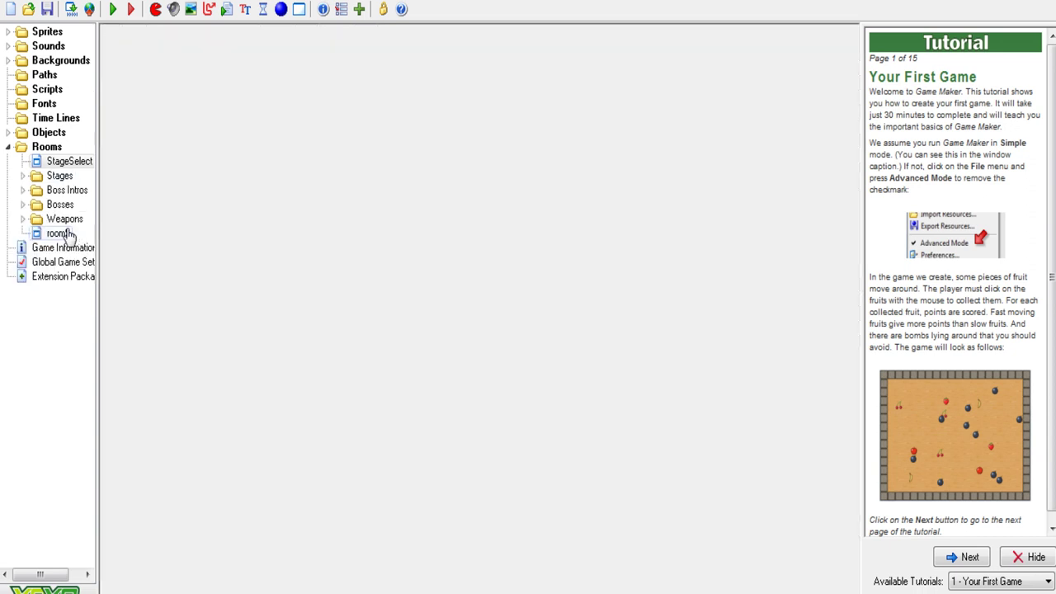
double_click(51, 134)
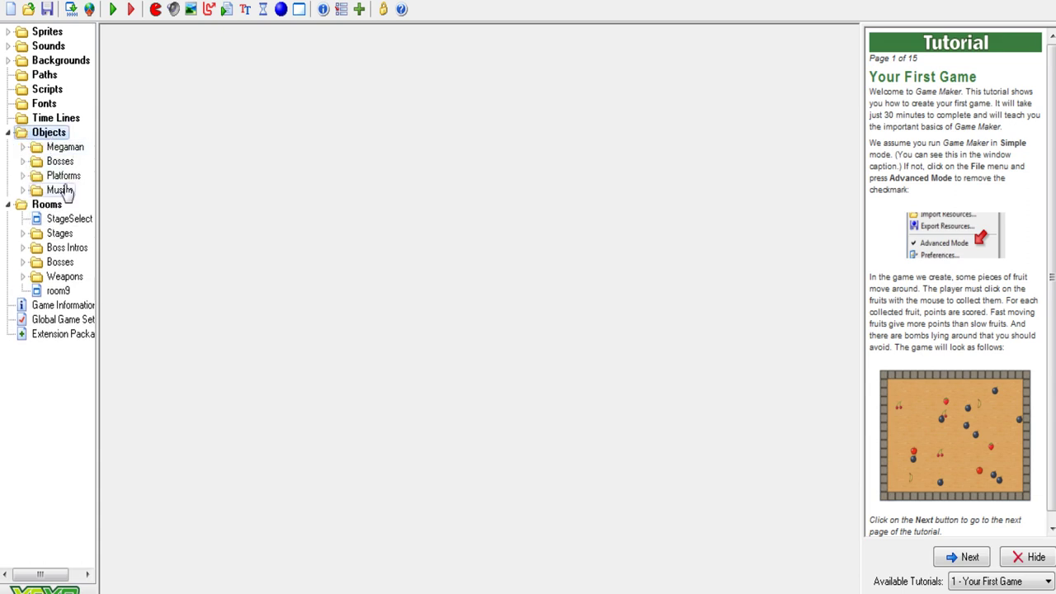
double_click(58, 163)
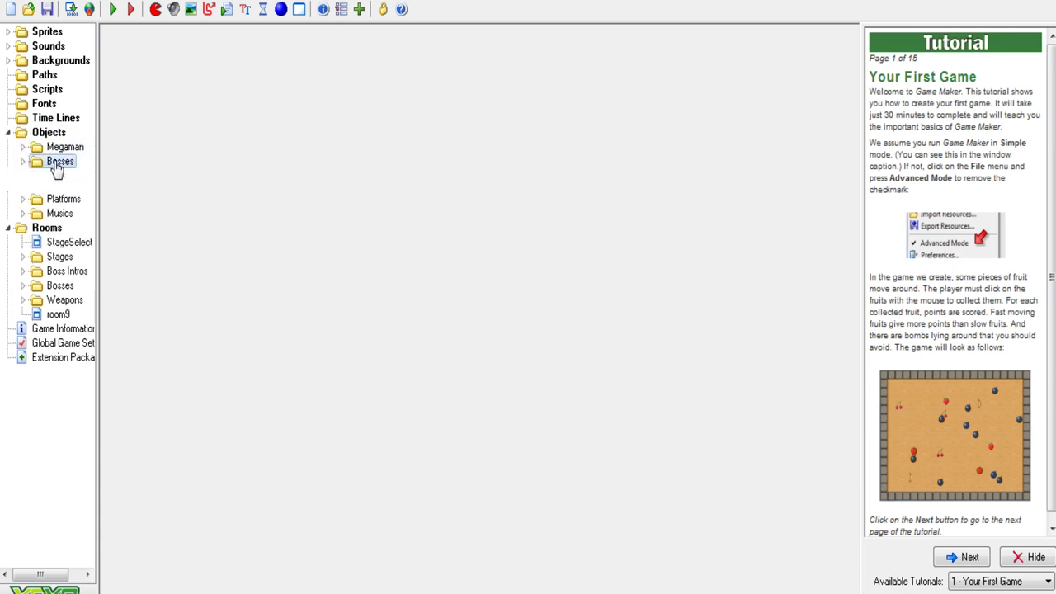
double_click(59, 162)
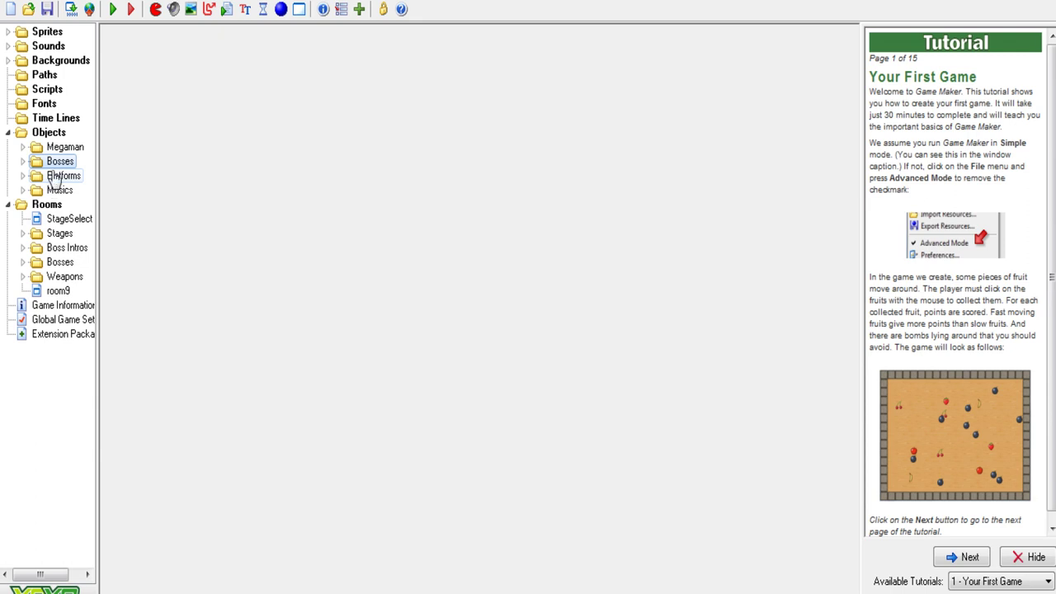
double_click(56, 163)
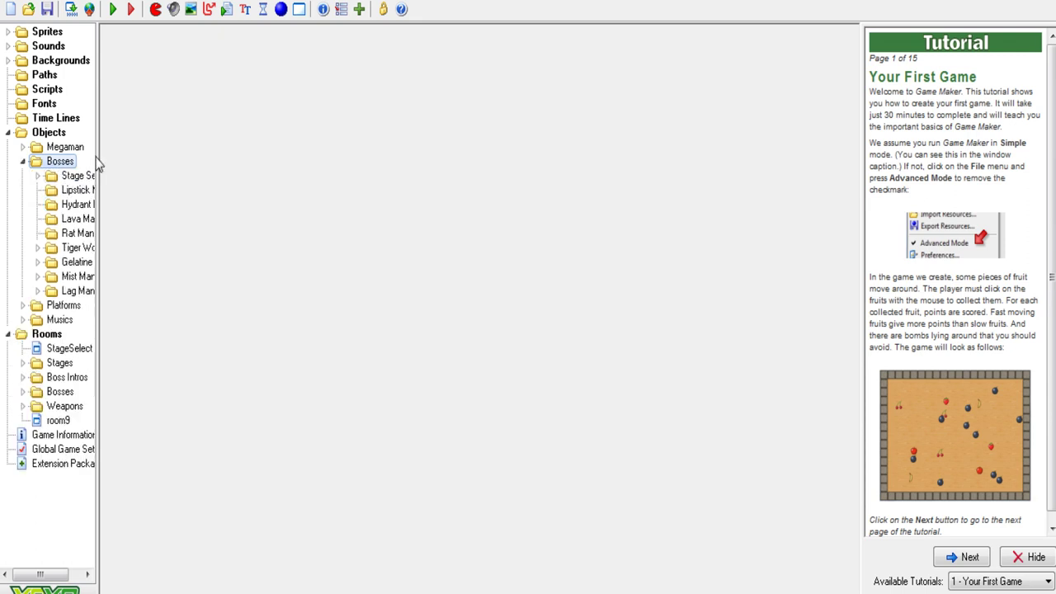
Step: Widen the resource tree and open the Select_Window object from the Stage Select group
drag(97, 160, 251, 153)
click(75, 178)
double_click(75, 177)
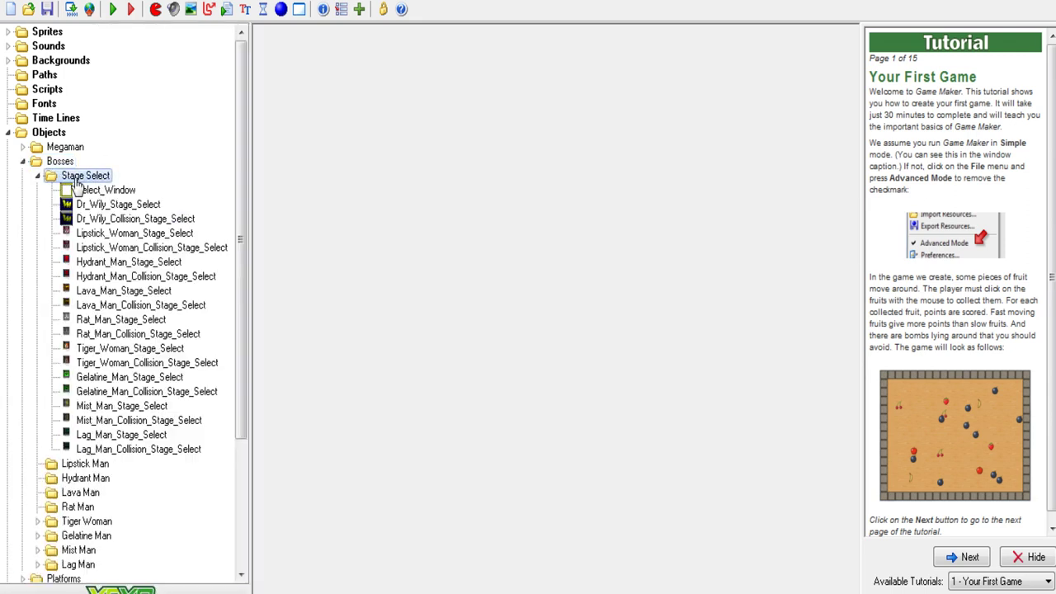
double_click(98, 192)
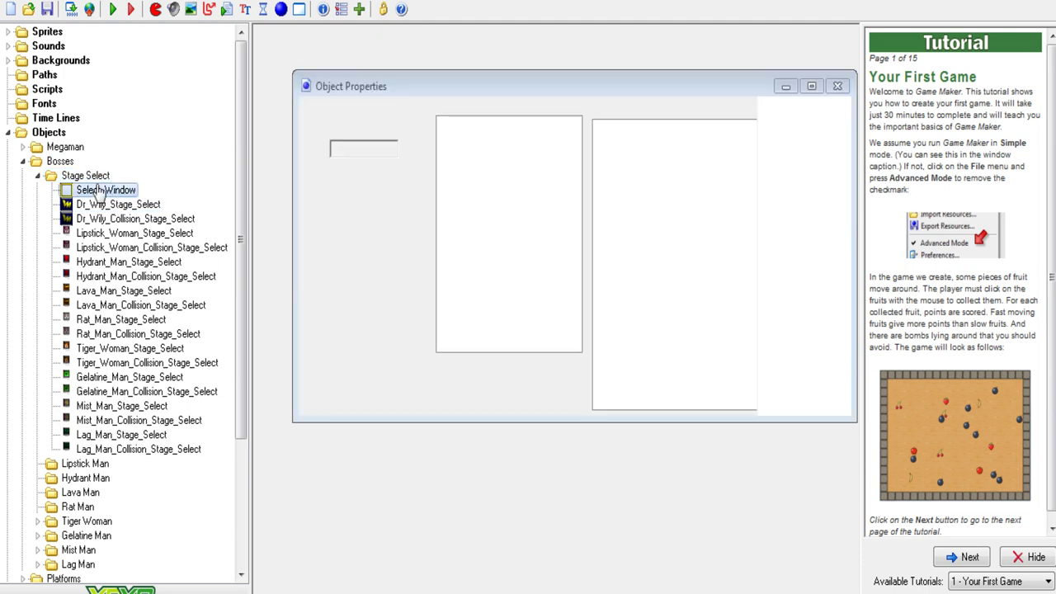
Step: Examine the actions in Select_Window's Lipstick_Woman_Stage_Select and Solid_Block collision events and its four arrow-key press events
click(501, 144)
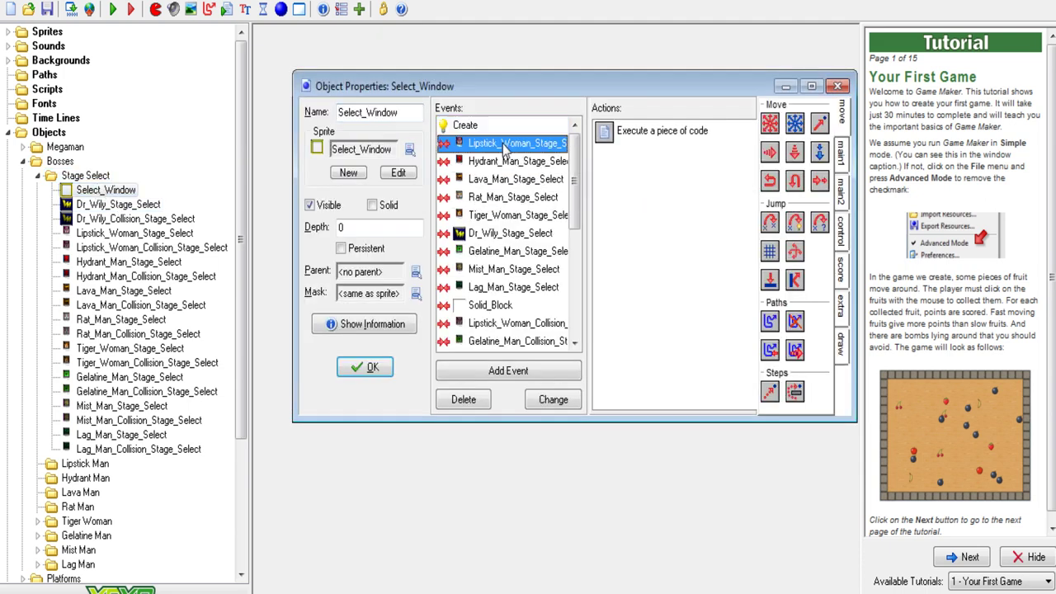
mouse_move(574, 177)
mouse_down()
mouse_move(574, 318)
mouse_move(573, 164)
mouse_move(571, 179)
mouse_up()
click(488, 233)
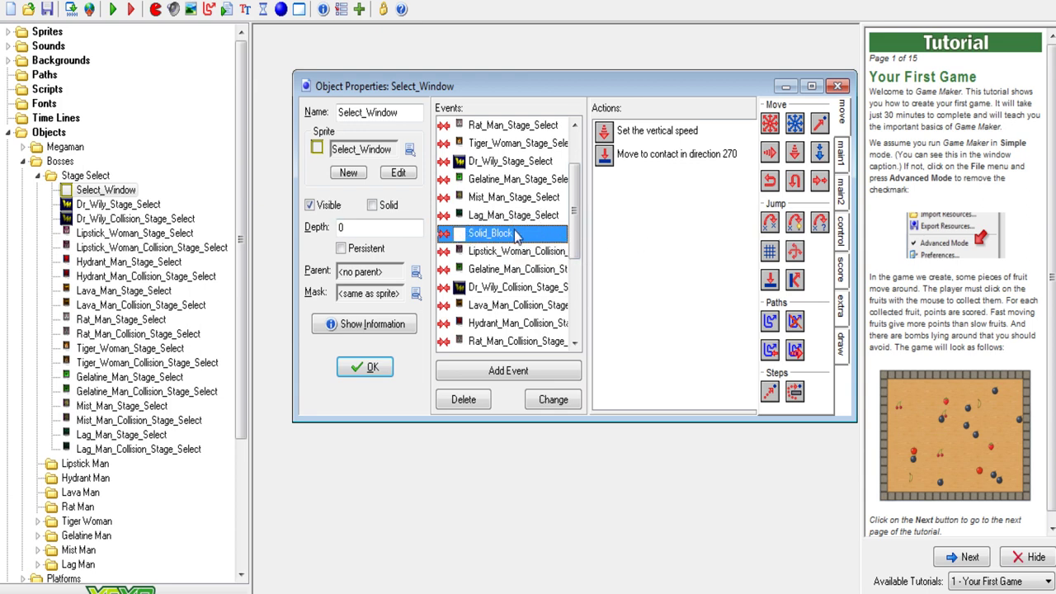
drag(572, 191, 509, 258)
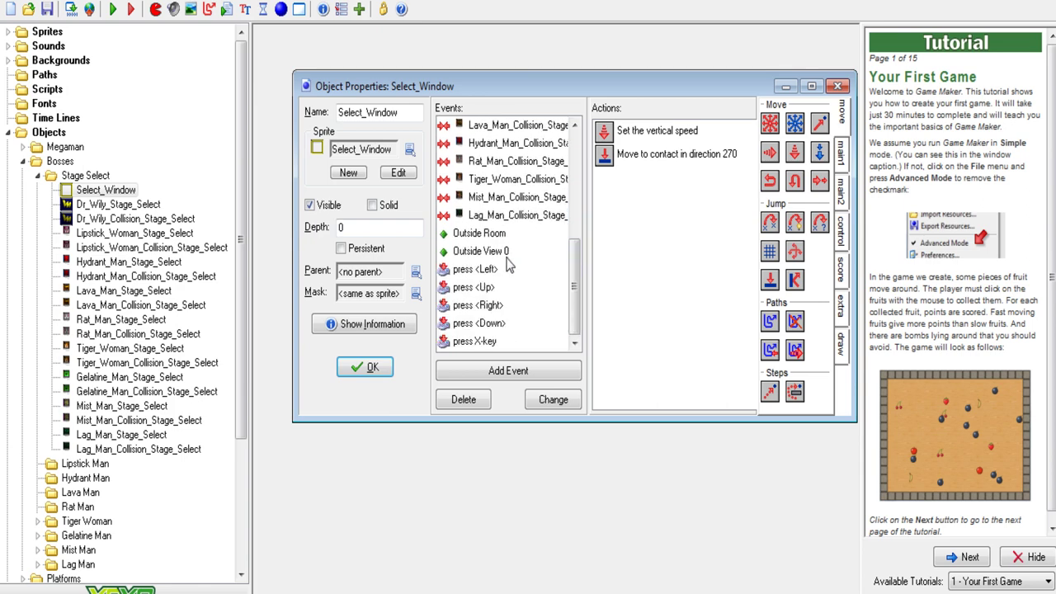
click(508, 270)
click(505, 288)
click(507, 305)
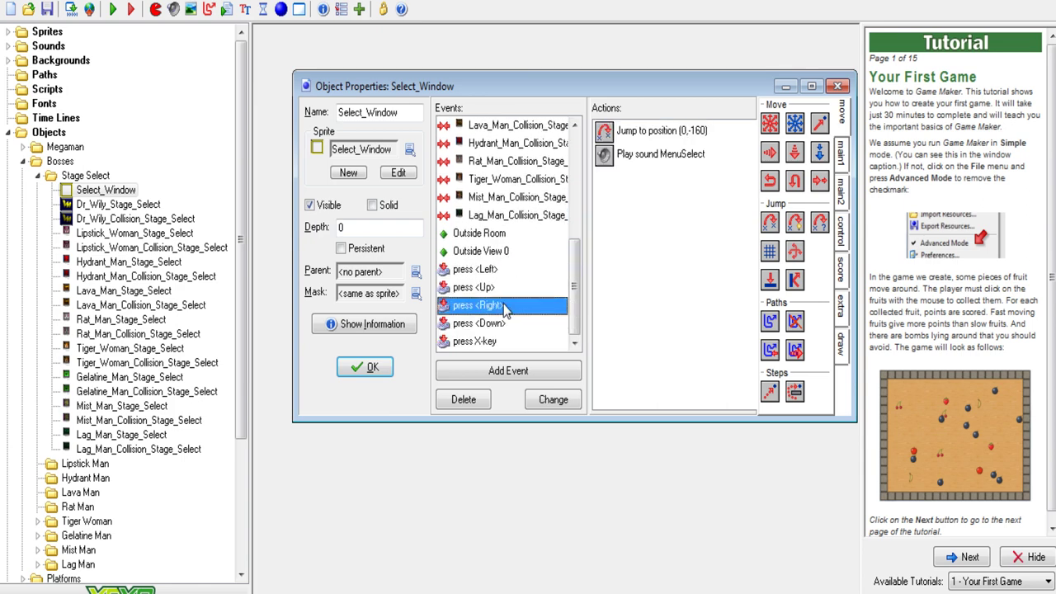
click(509, 324)
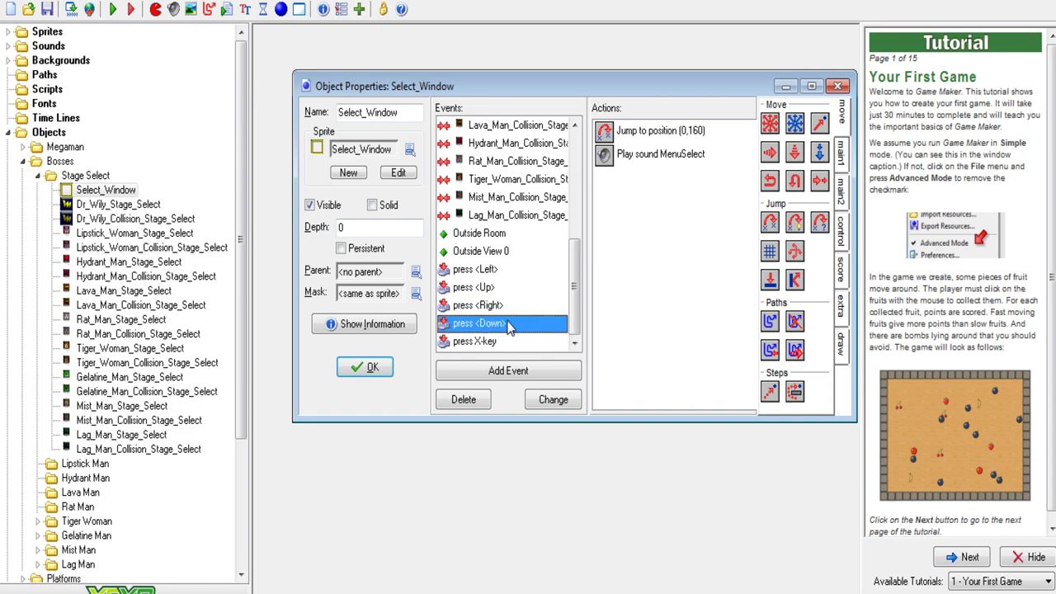
click(501, 271)
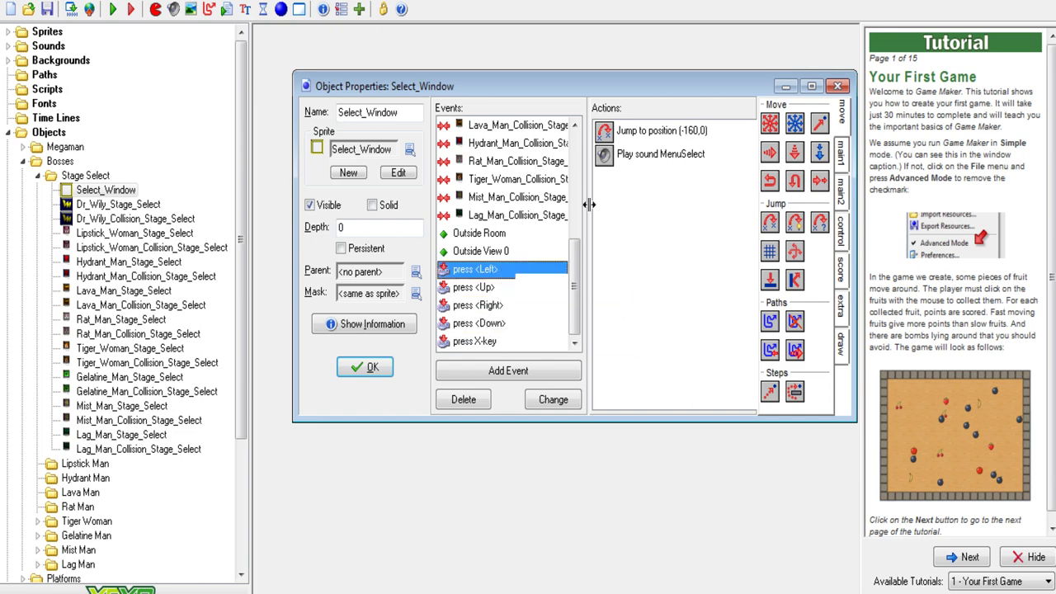
Step: Inspect the Jump to Position settings of the Left and Up key press events without changing them
double_click(659, 130)
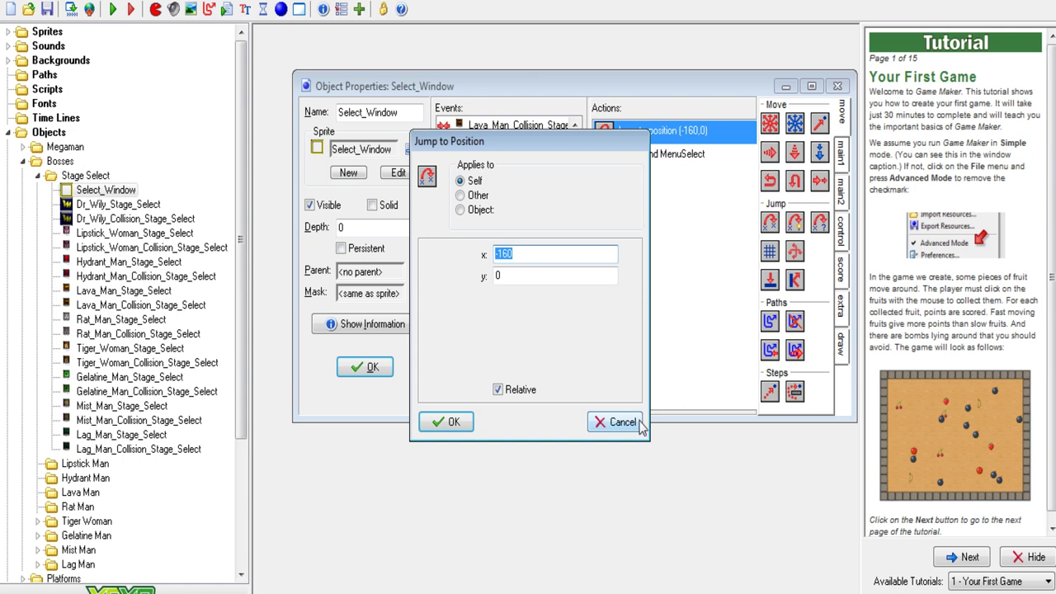
click(635, 424)
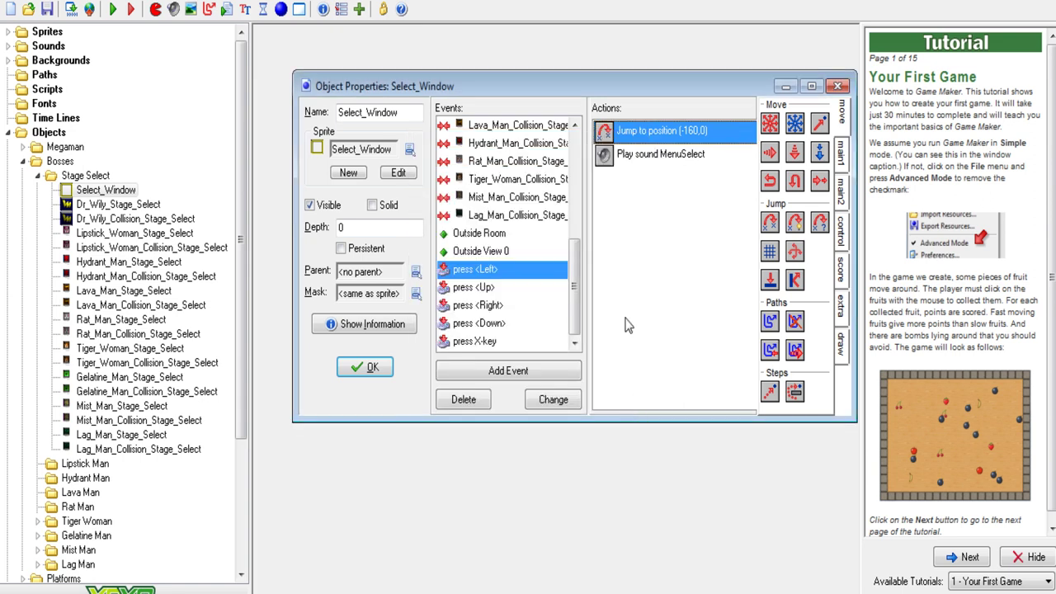
click(529, 287)
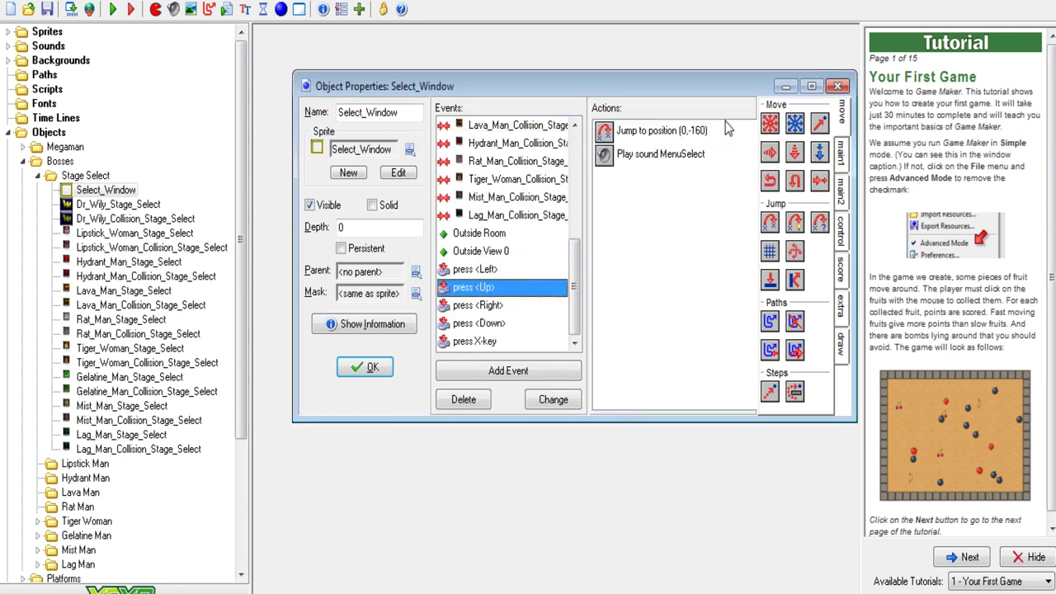
double_click(716, 128)
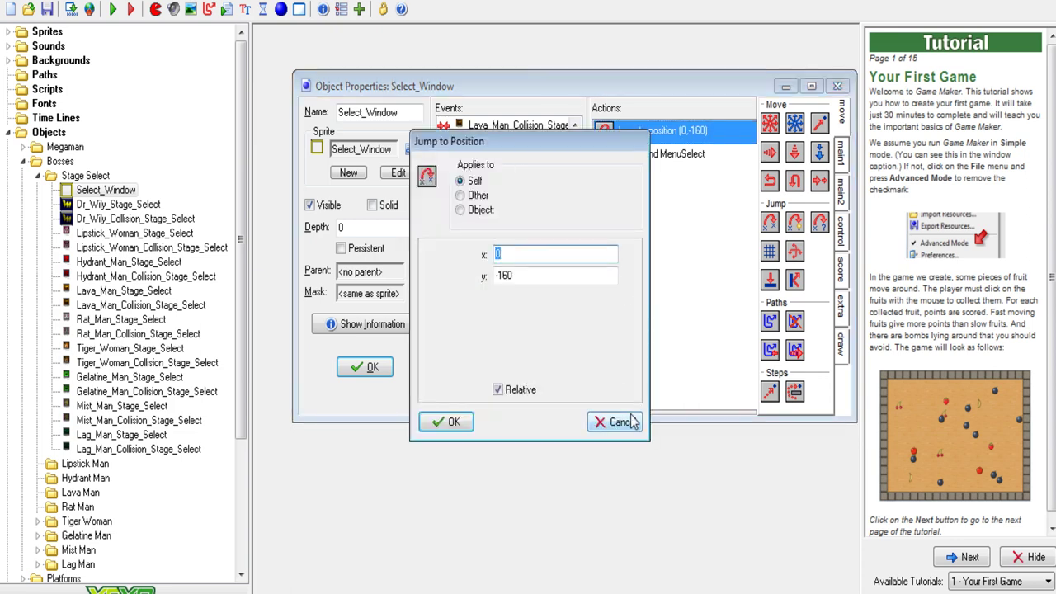
click(633, 422)
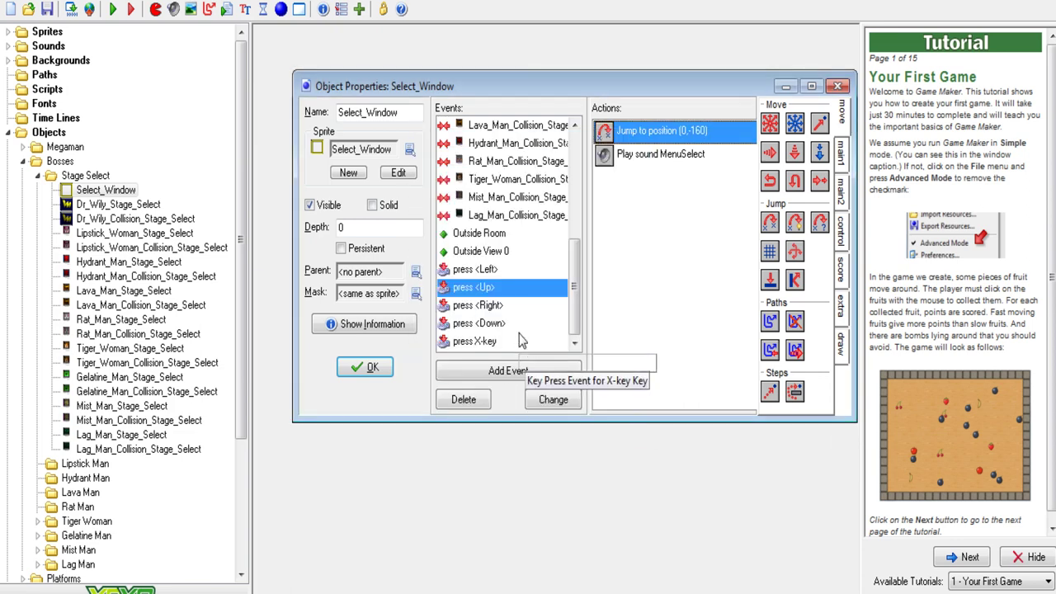
Step: Inspect the Jump to Position settings of the Right and Down key press events, and close the Select_Window object's properties
click(526, 307)
double_click(674, 130)
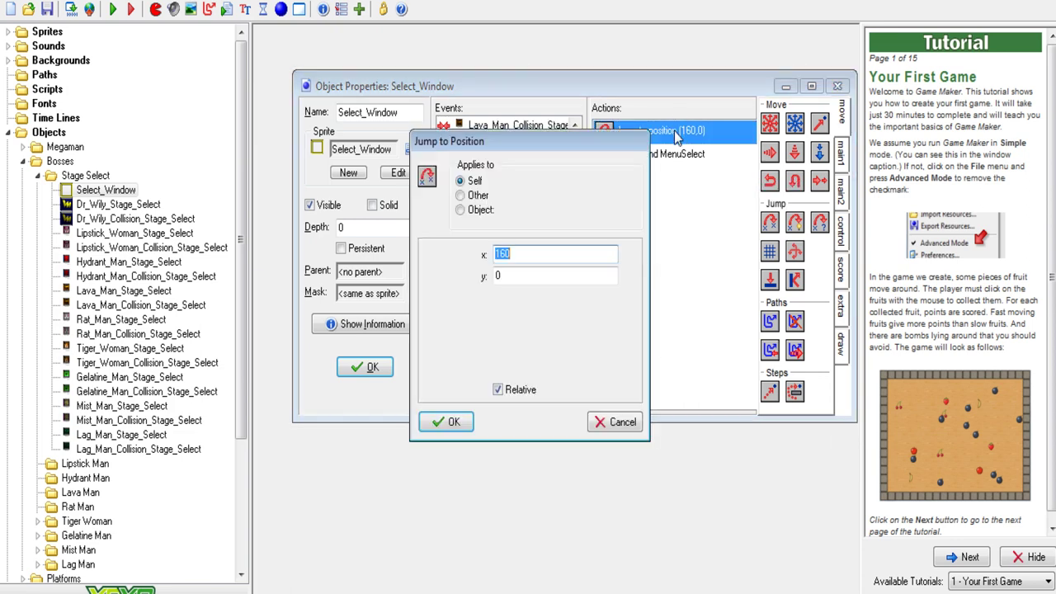
click(625, 425)
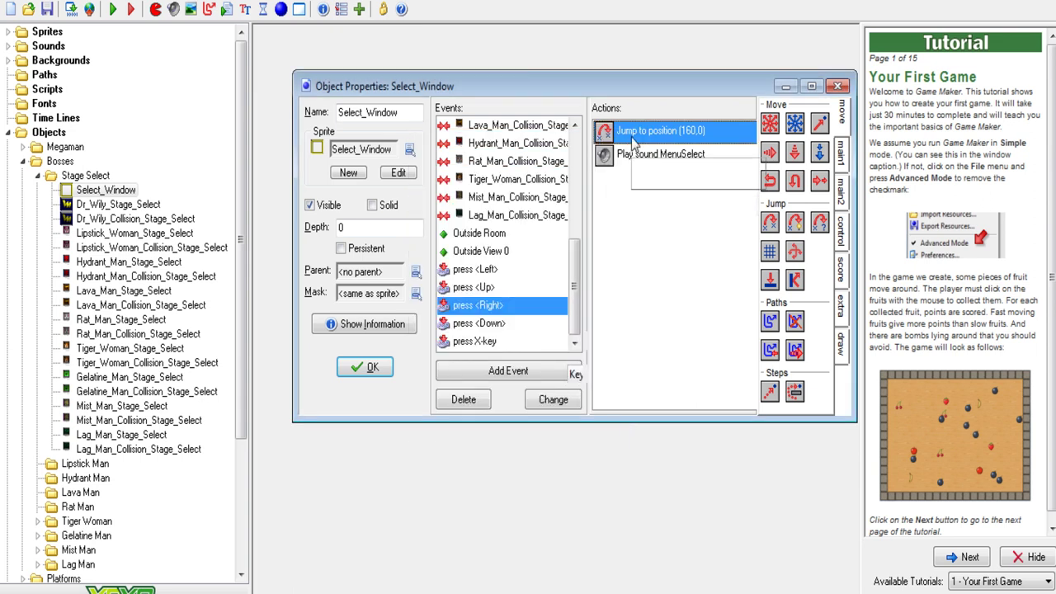
double_click(633, 142)
click(626, 422)
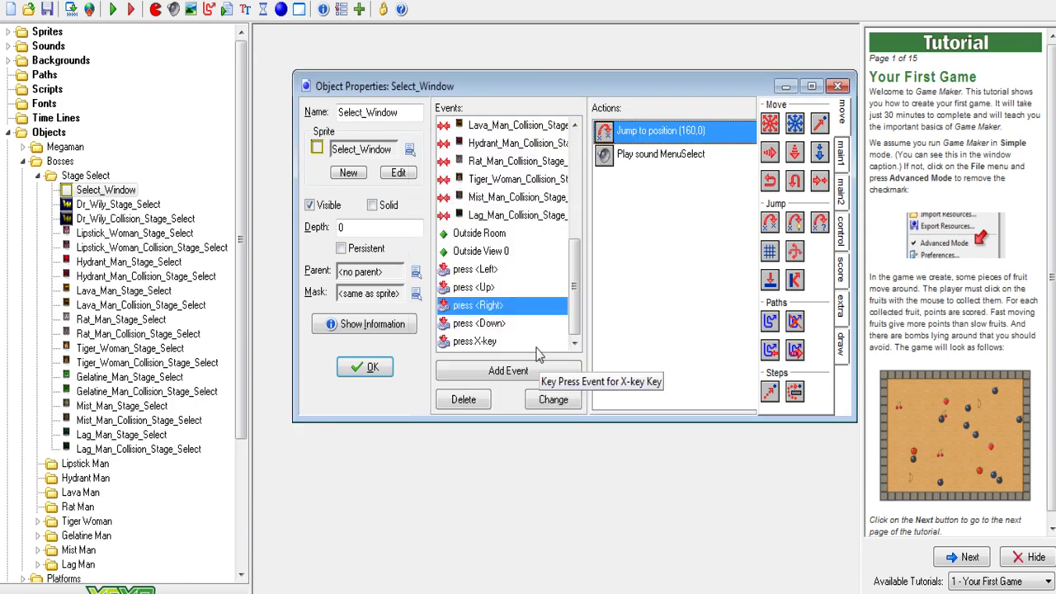
click(501, 322)
double_click(682, 139)
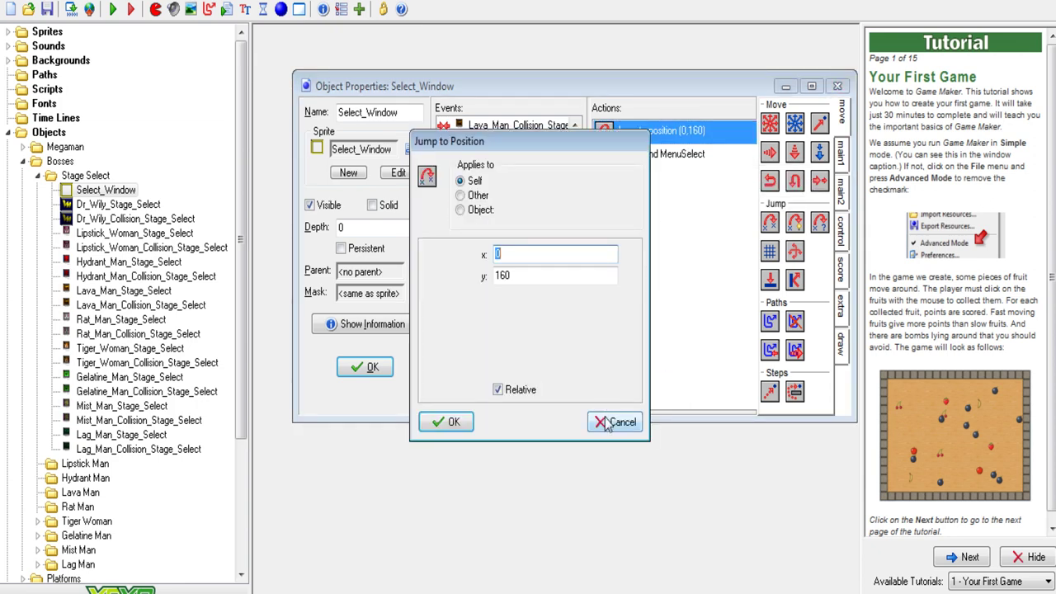
click(615, 422)
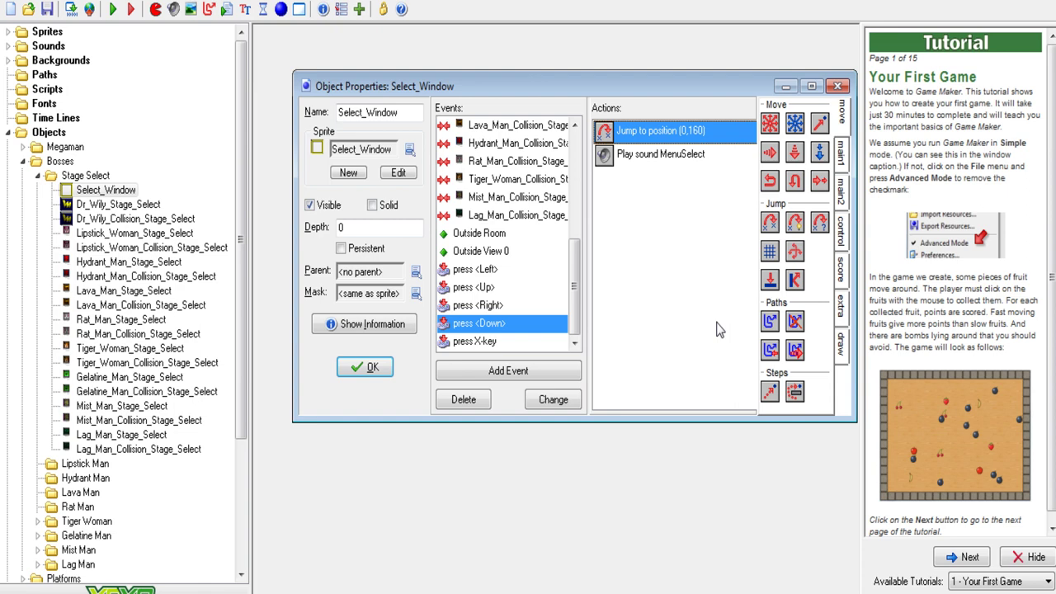
click(370, 373)
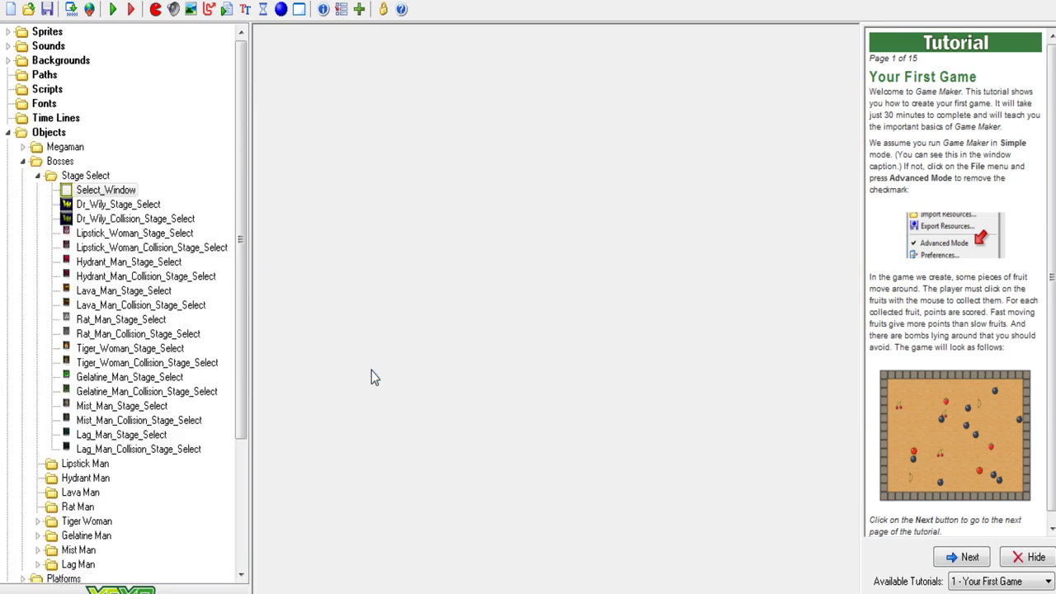
Step: Run the game and test the stage select screen by moving the selection window between the boss portraits in all four directions
click(113, 10)
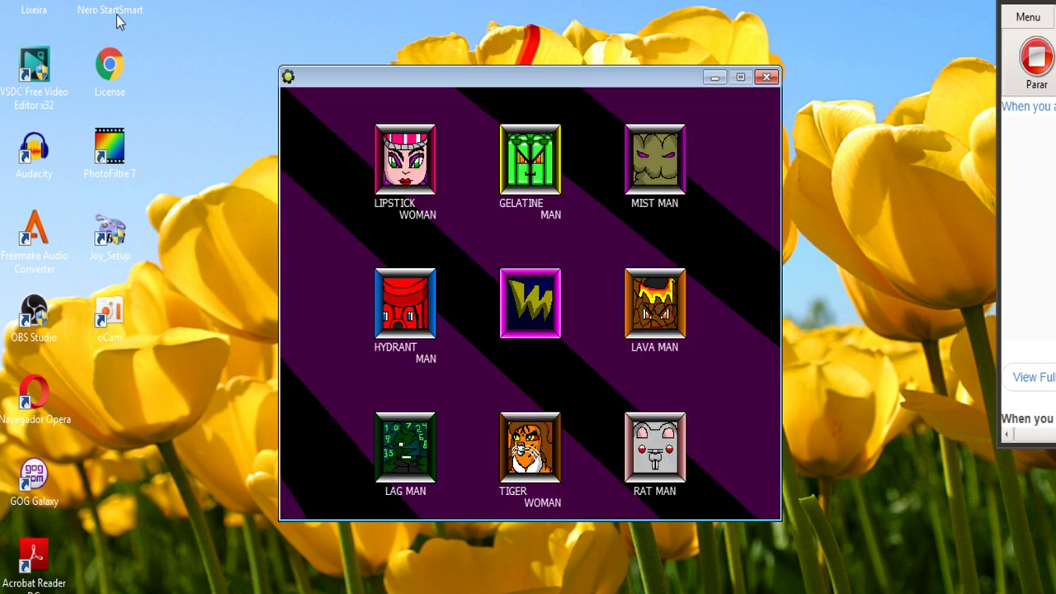
key(Up)
key(Right)
key(Down)
key(Down)
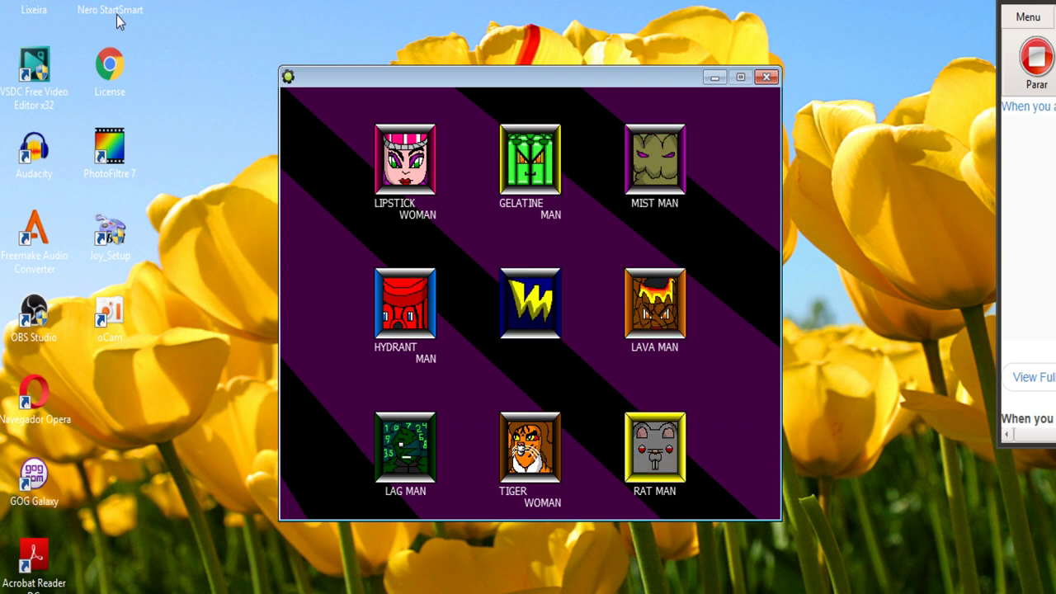
key(Left)
key(Left)
key(Up)
key(Right)
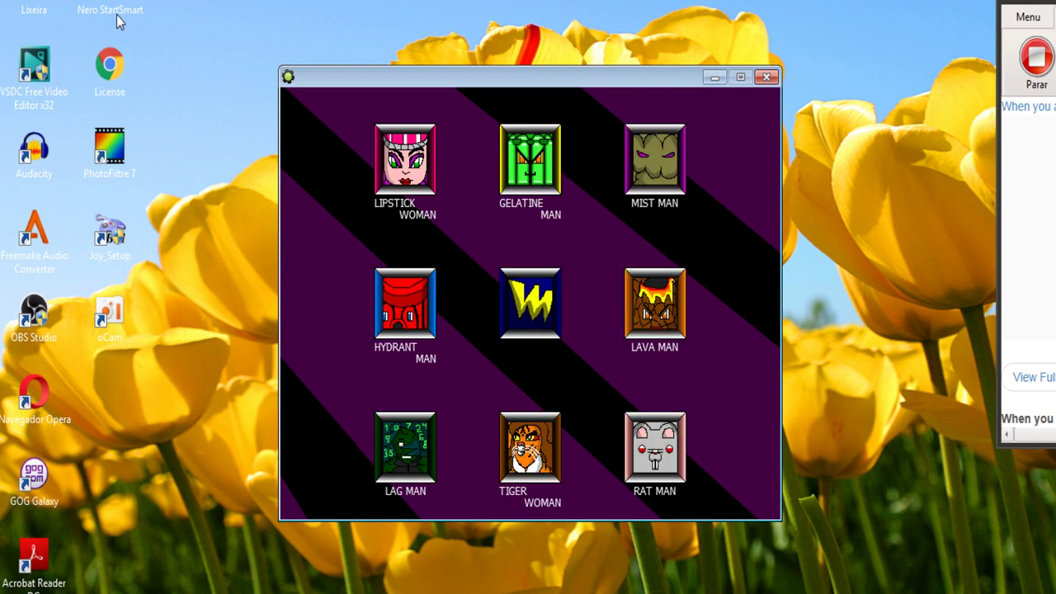
key(Left)
key(Up)
key(Right)
key(Down)
key(Up)
key(Return)
key(Right)
key(Down)
key(Down)
key(Left)
key(Up)
key(Left)
key(Up)
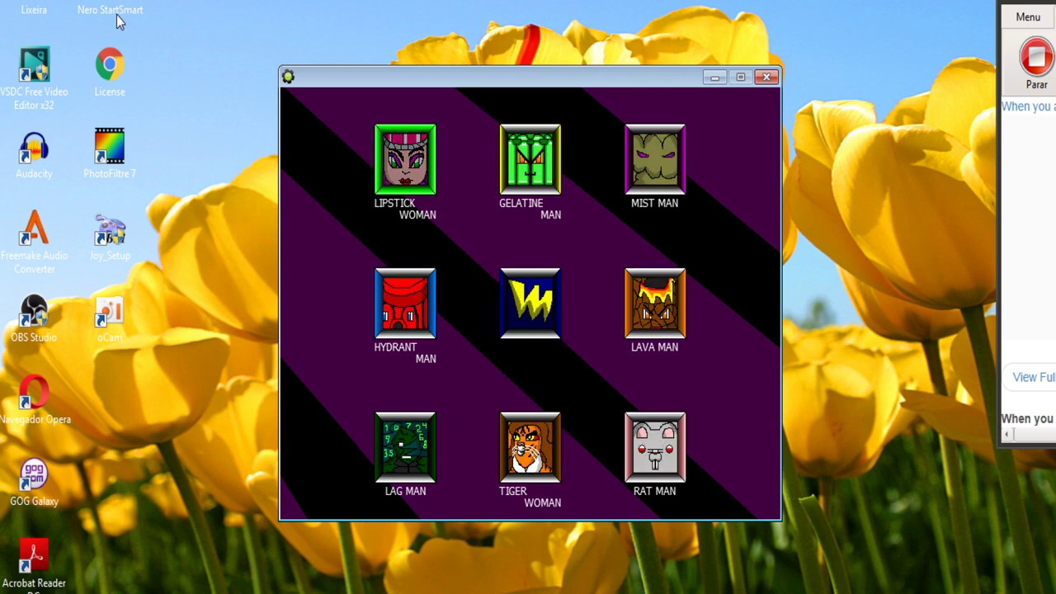
key(Right)
key(Down)
key(Right)
key(Down)
key(Left)
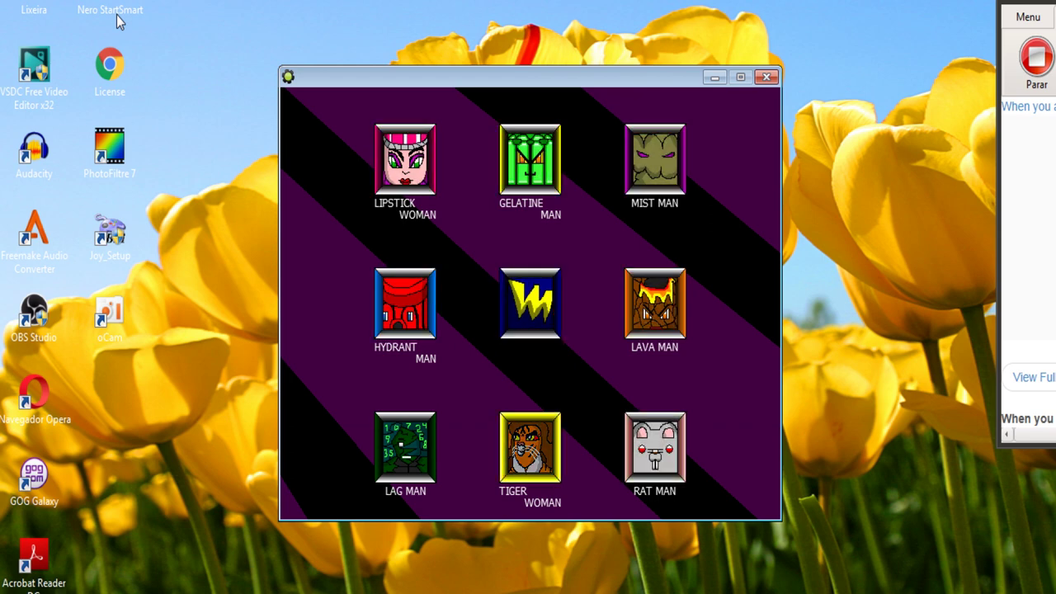
key(Up)
key(Left)
key(Up)
key(Right)
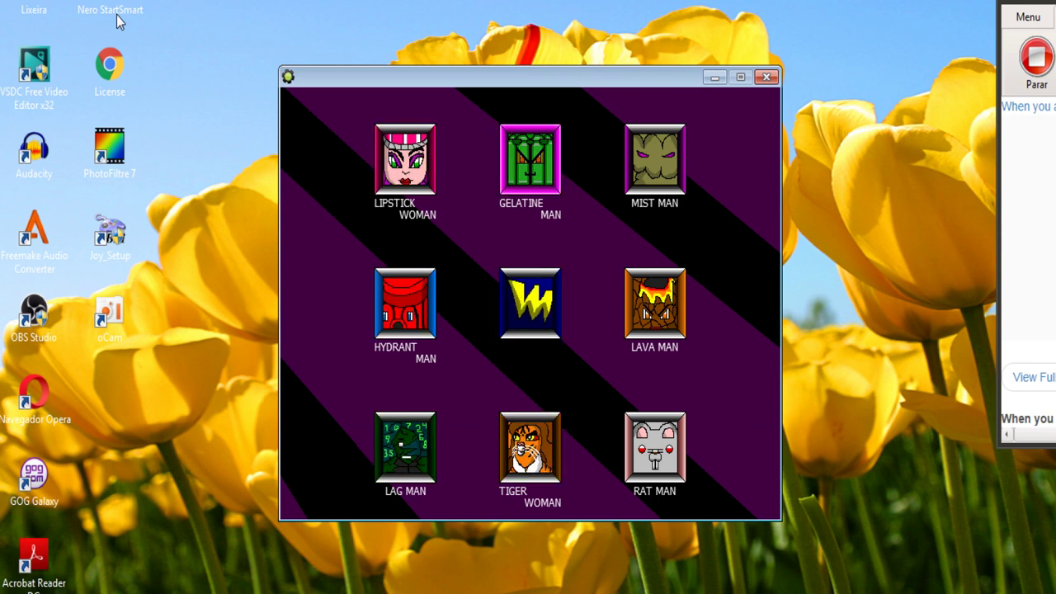
key(Down)
key(Right)
key(Down)
key(Left)
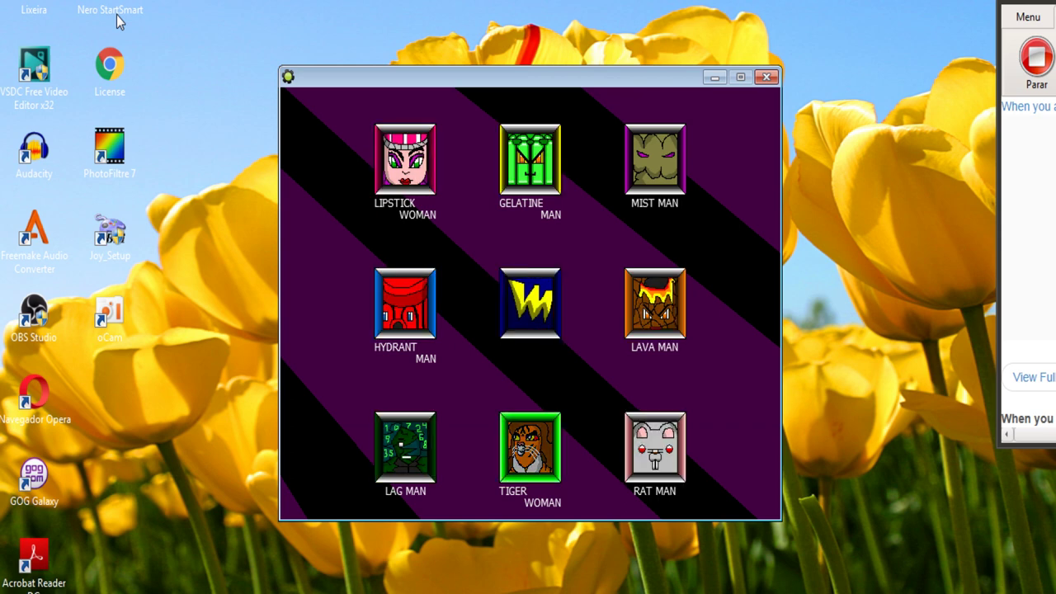
key(Up)
key(Right)
key(Down)
key(Up)
key(Up)
key(Left)
key(Down)
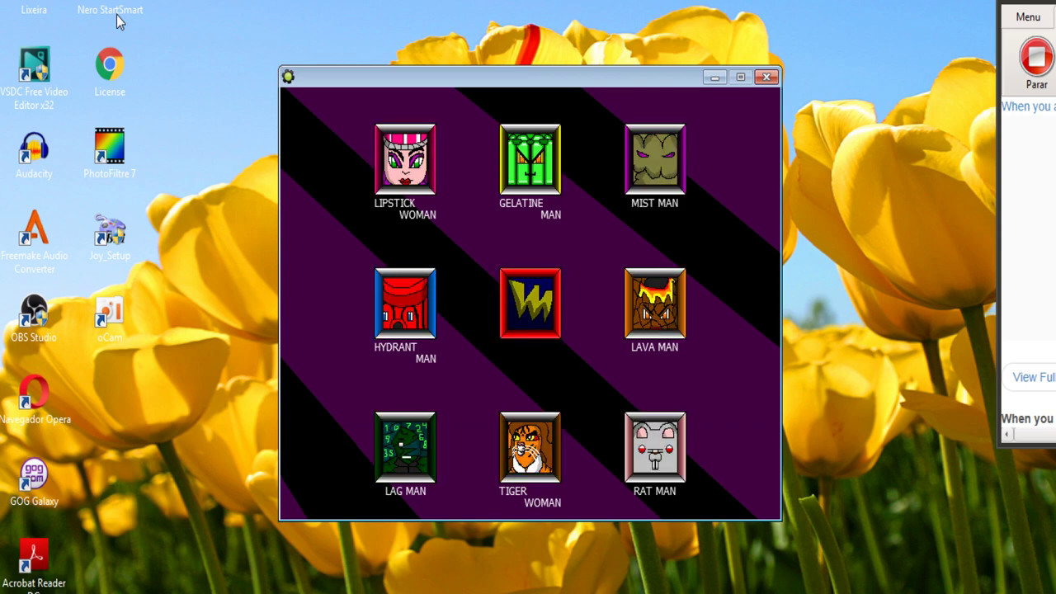
key(Left)
key(Right)
key(Up)
key(Down)
key(Up)
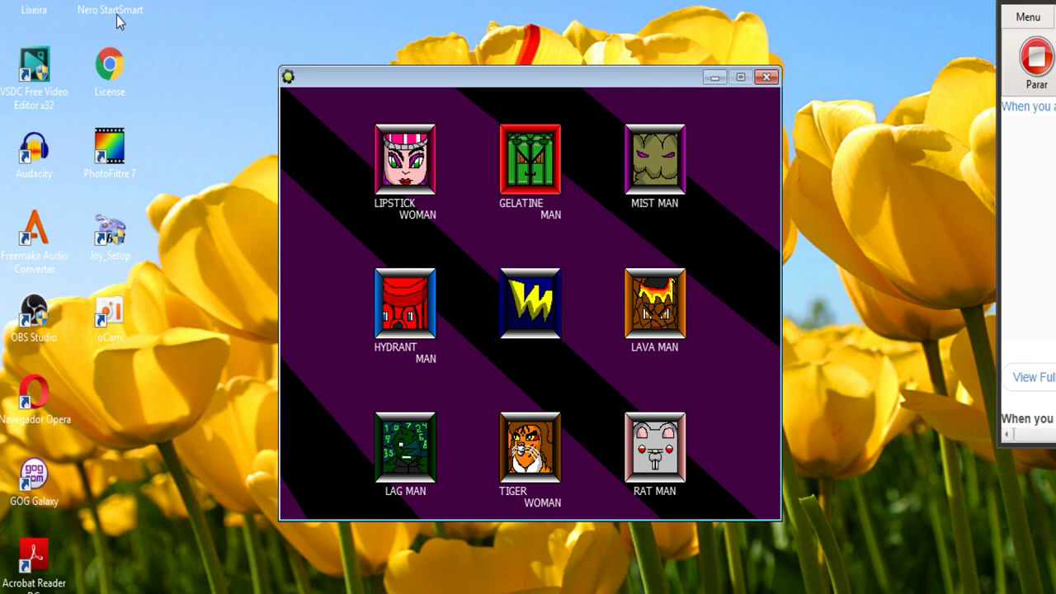
key(Down)
key(Down)
key(Right)
key(Up)
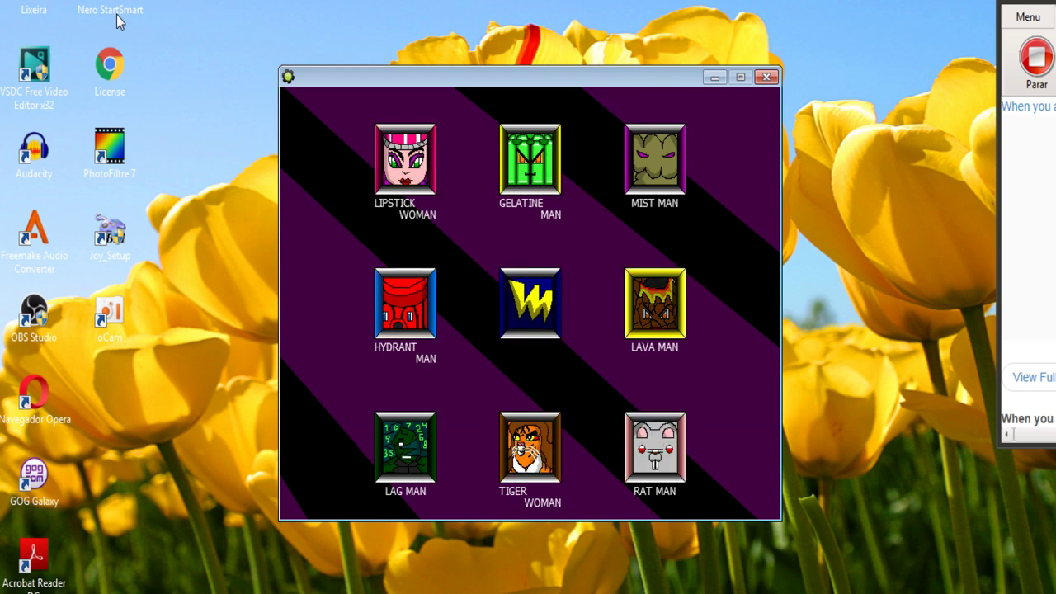
key(Left)
key(Up)
key(Left)
key(Right)
key(Down)
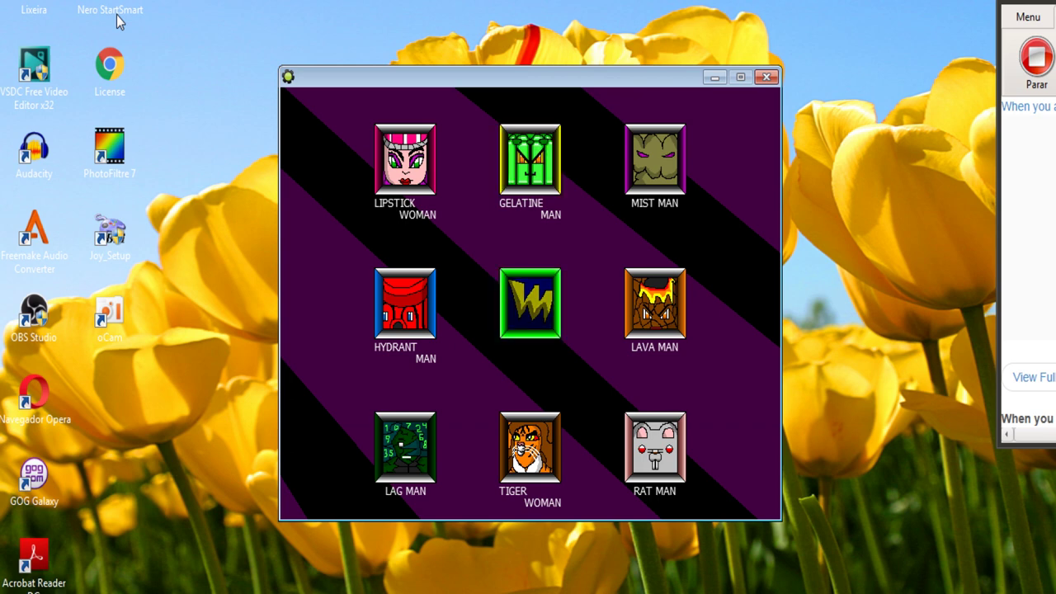
Step: Test the selection window's movement by moving it repeatedly from the central W portrait through the surrounding boss portraits and back to the centre
key(Left)
key(Up)
key(Right)
key(Down)
key(Down)
key(Up)
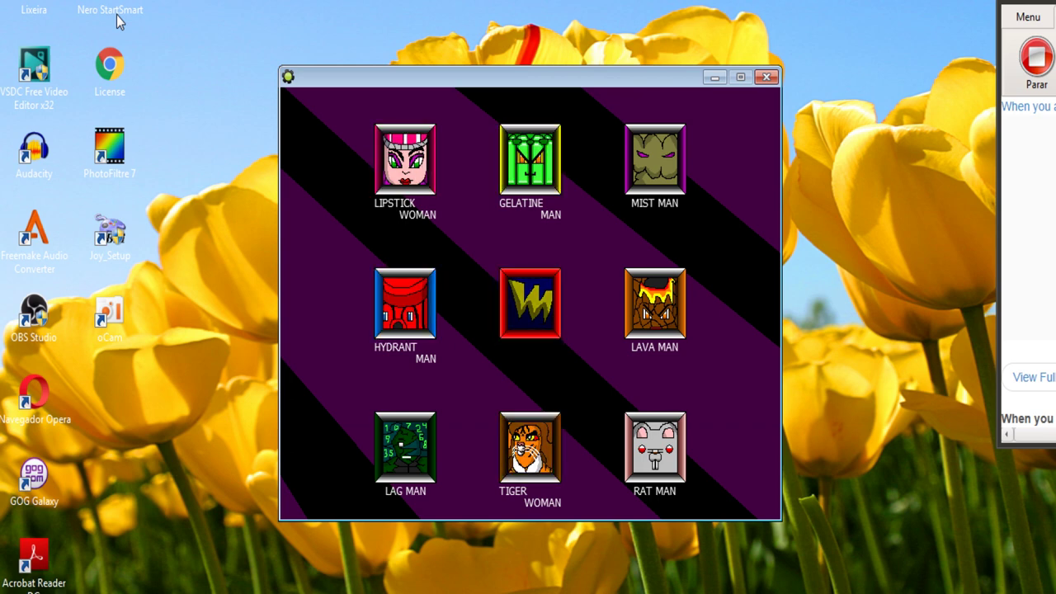
key(Down)
key(Left)
key(Right)
key(Up)
key(Right)
key(Left)
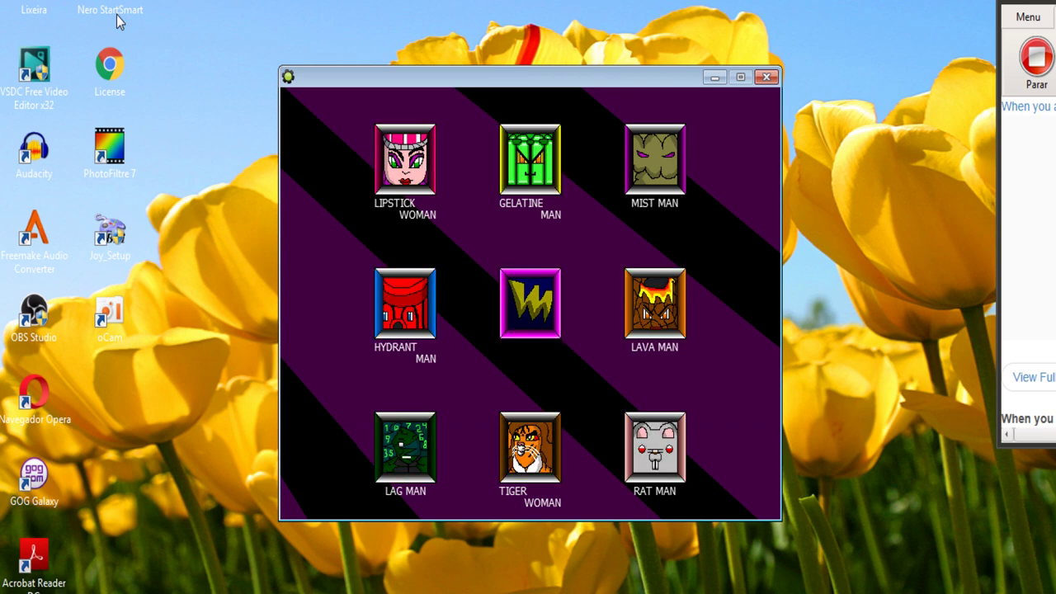
key(Down)
key(Left)
key(Up)
key(Up)
key(Right)
key(Down)
key(Right)
key(Down)
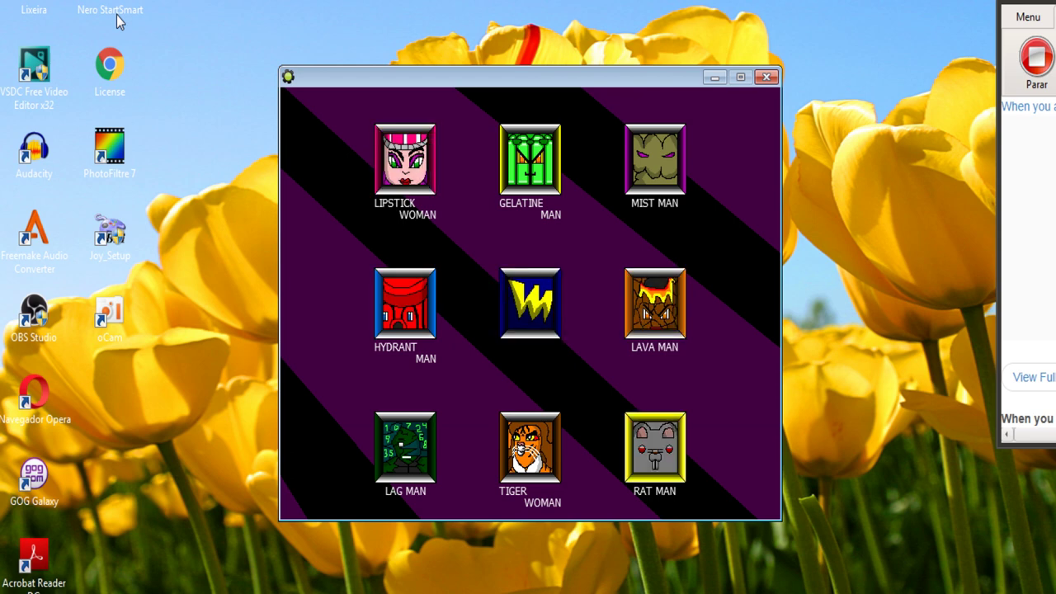
key(Up)
key(Left)
key(Left)
key(Up)
key(Right)
key(Down)
key(Down)
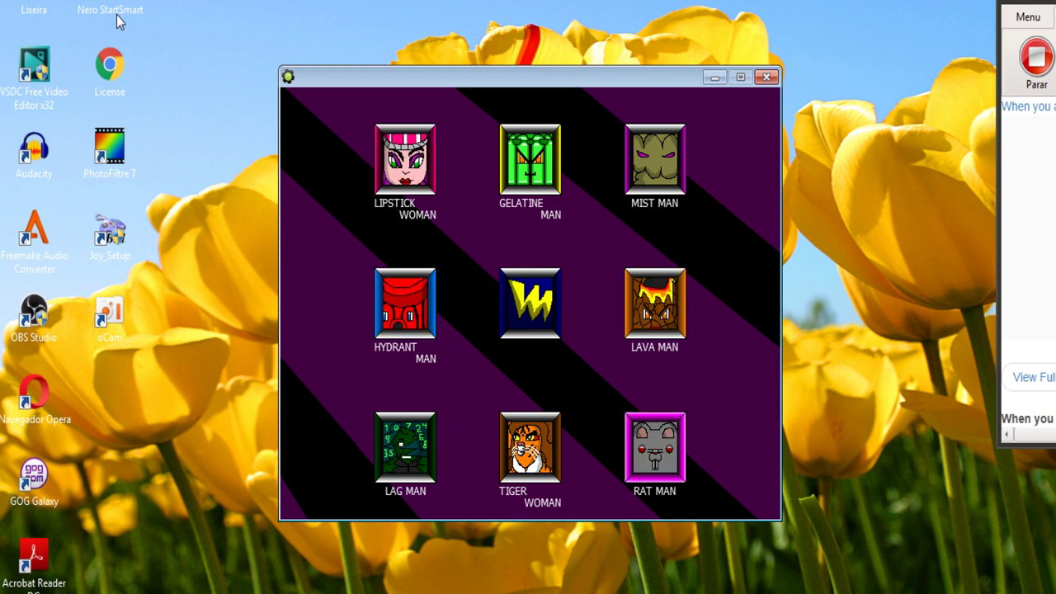
key(Up)
key(Left)
key(Down)
key(Left)
key(Right)
key(Up)
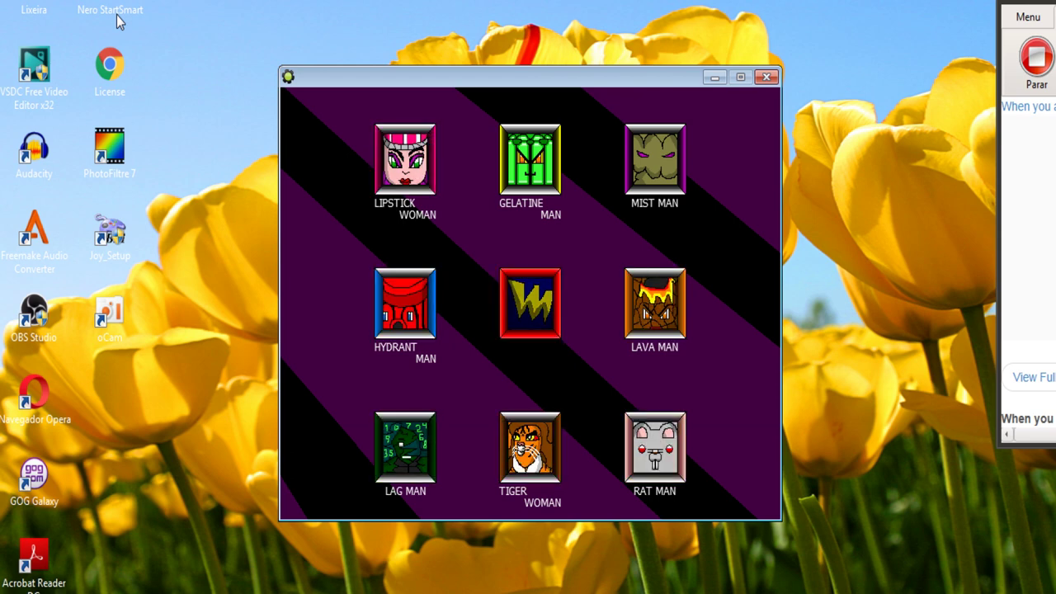
key(Up)
key(Right)
key(Down)
key(Left)
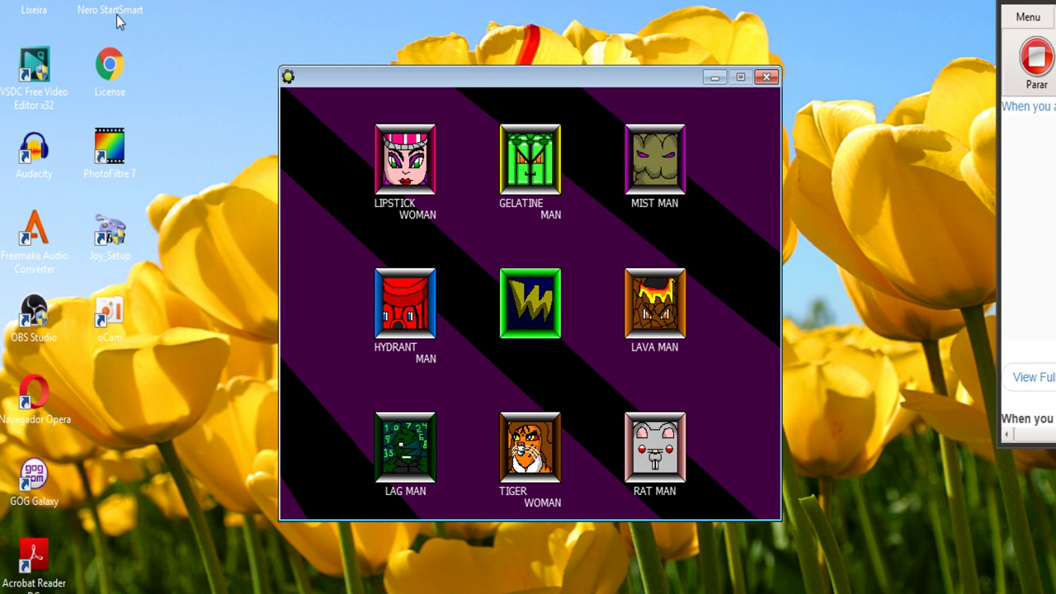
key(Down)
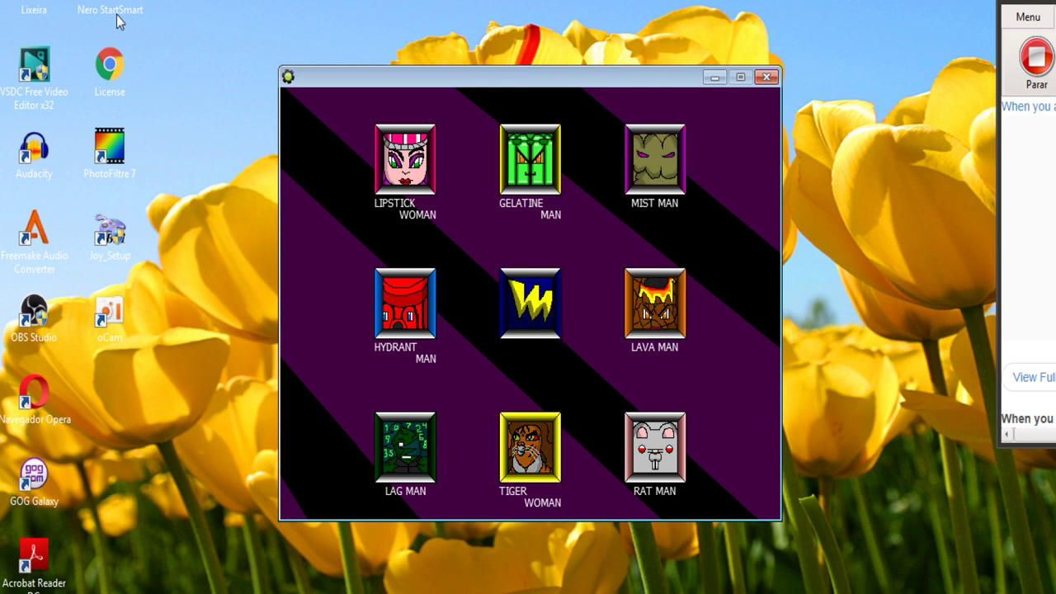
key(Left)
key(Down)
key(Right)
key(Right)
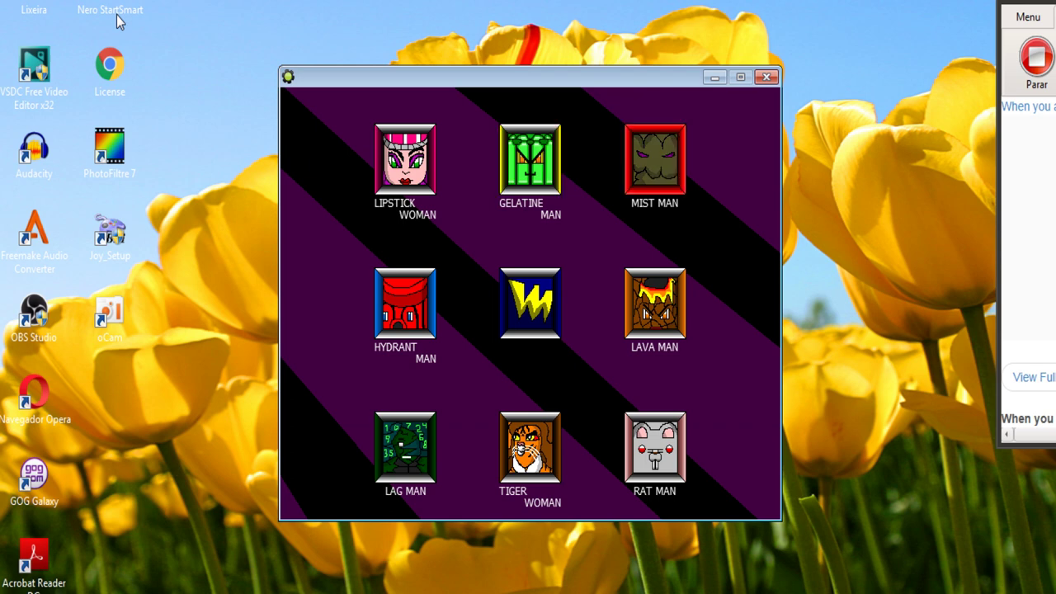
key(Down)
key(Down)
key(Left)
key(Up)
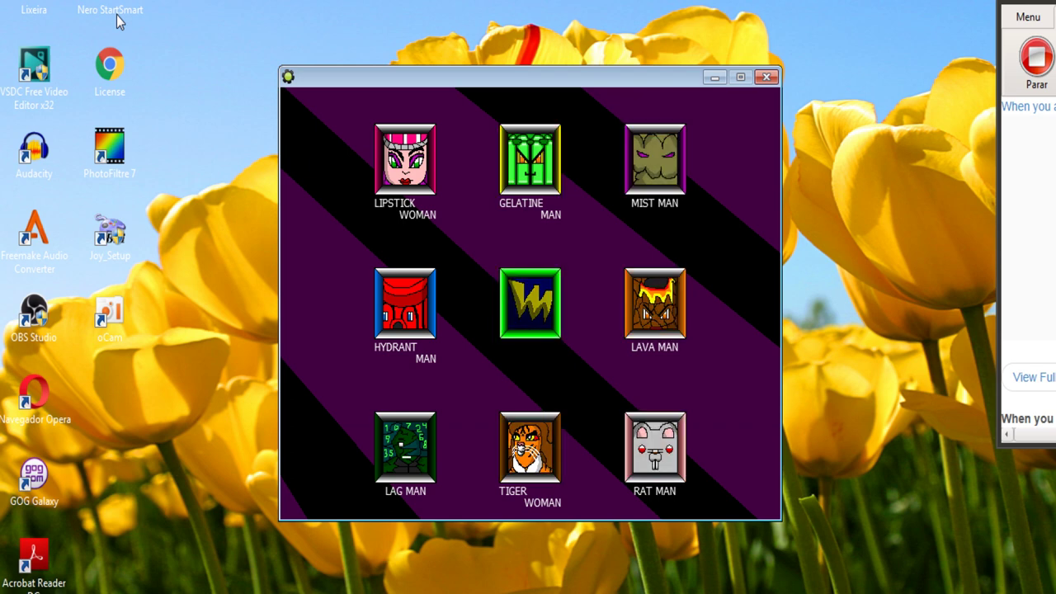